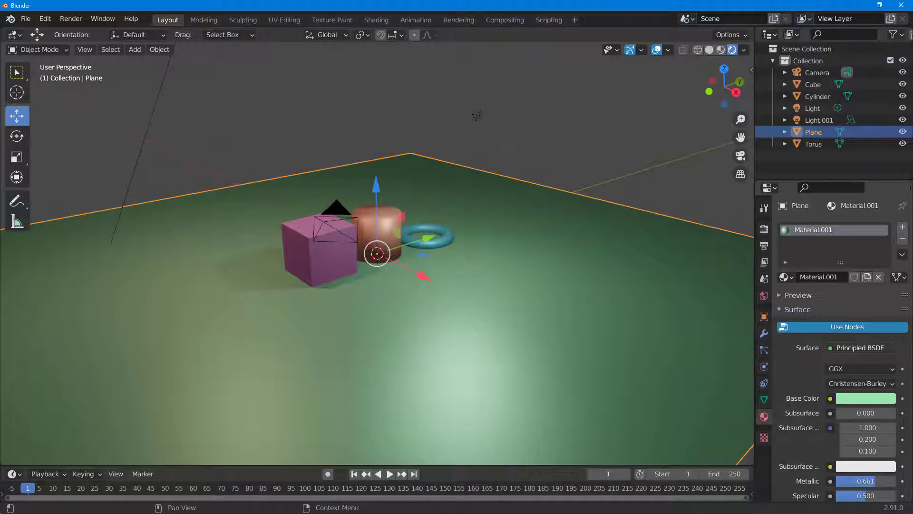
- Switch to the Animation workspace and set both 3D viewports to rendered shading
{"action": "middle_click_drag", "start_coordinate": [502, 284], "coordinate": [451, 299]}
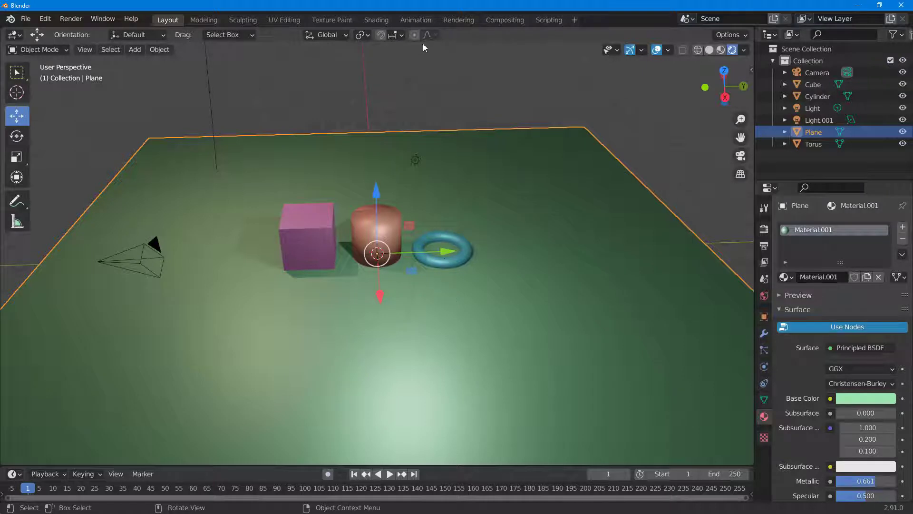
{"action": "left_click", "coordinate": [416, 19]}
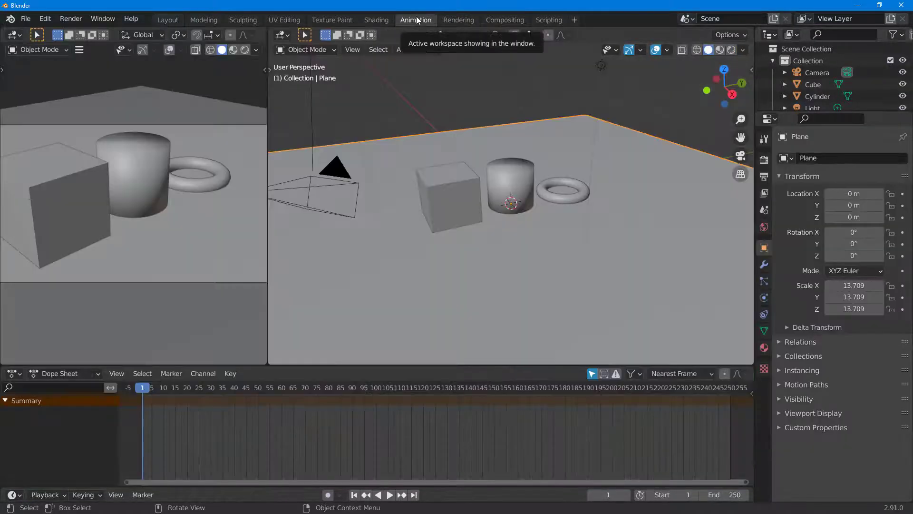
{"action": "left_click", "coordinate": [733, 49]}
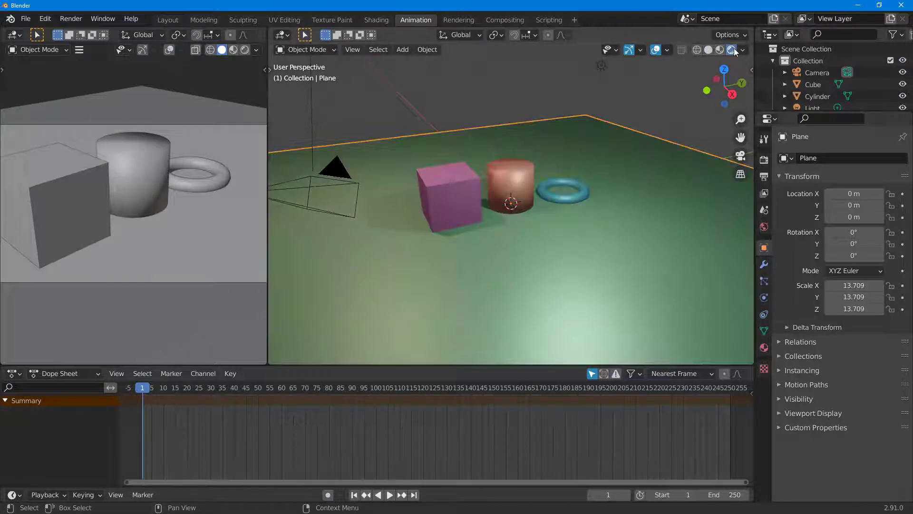
{"action": "left_click", "coordinate": [247, 50]}
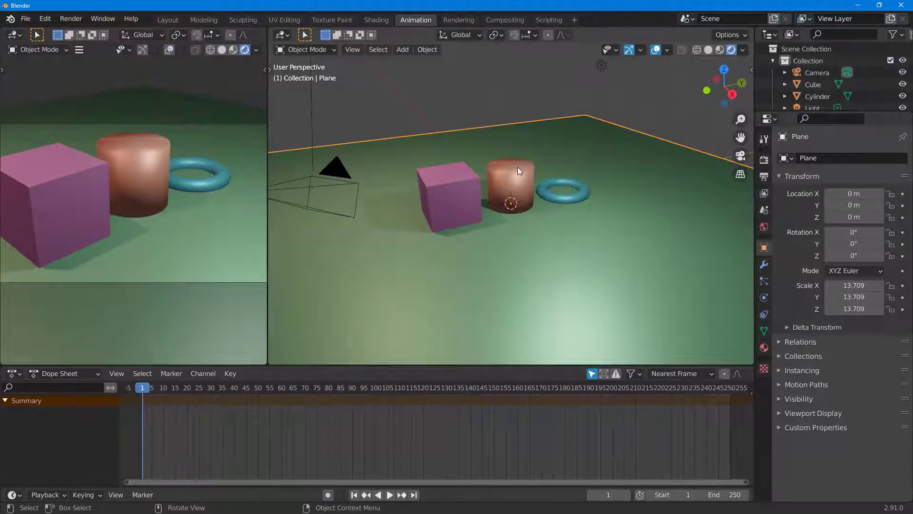
- Select the camera and raise it along the Z axis to a height of about 5.19 m
{"action": "left_click", "coordinate": [329, 186]}
{"action": "scroll", "coordinate": [304, 185], "scroll_direction": "down", "scroll_amount": 5}
{"action": "scroll", "coordinate": [309, 183], "scroll_direction": "up", "scroll_amount": 4}
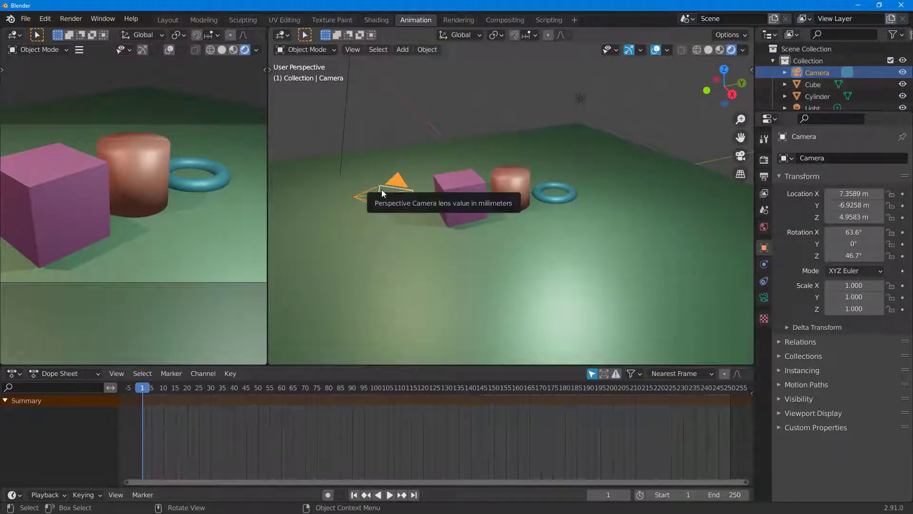
{"action": "key", "text": "t"}
{"action": "left_click", "coordinate": [284, 117]}
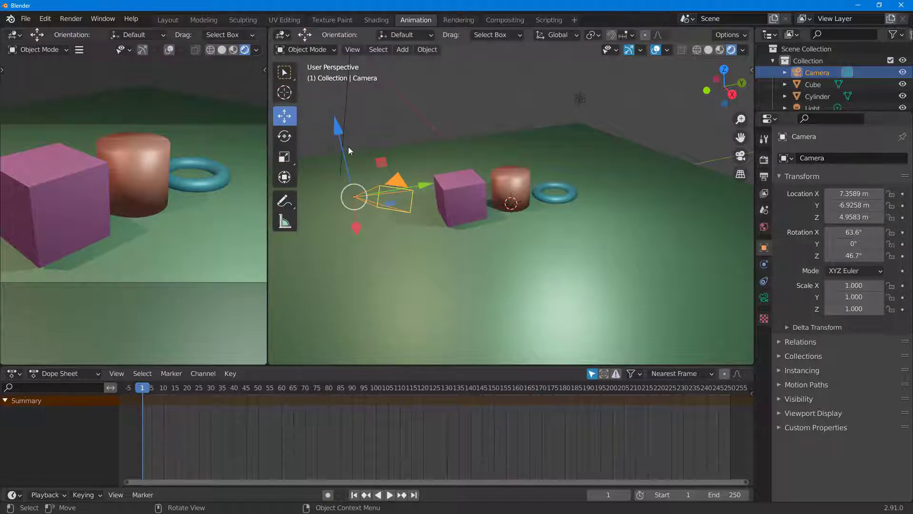
{"action": "left_click_drag", "start_coordinate": [340, 135], "coordinate": [345, 128]}
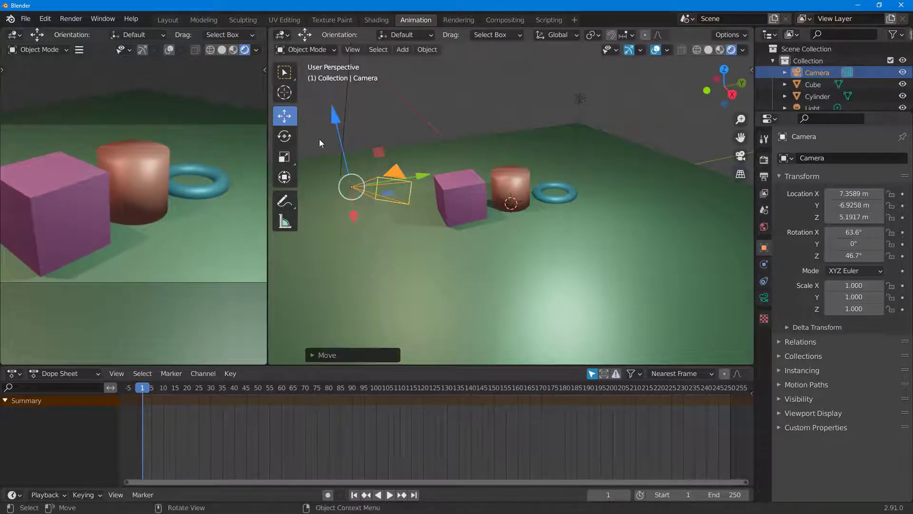
- Rotate the camera to 53° about Z and scale it uniformly to about 0.983
{"action": "left_click", "coordinate": [284, 136]}
{"action": "left_click_drag", "start_coordinate": [386, 206], "coordinate": [384, 209]}
{"action": "left_click", "coordinate": [285, 157]}
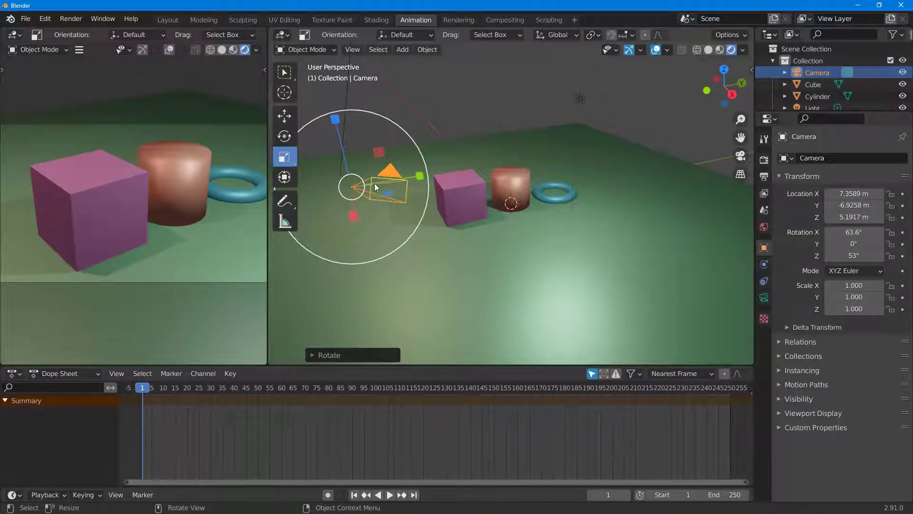
{"action": "left_click_drag", "start_coordinate": [426, 175], "coordinate": [418, 182]}
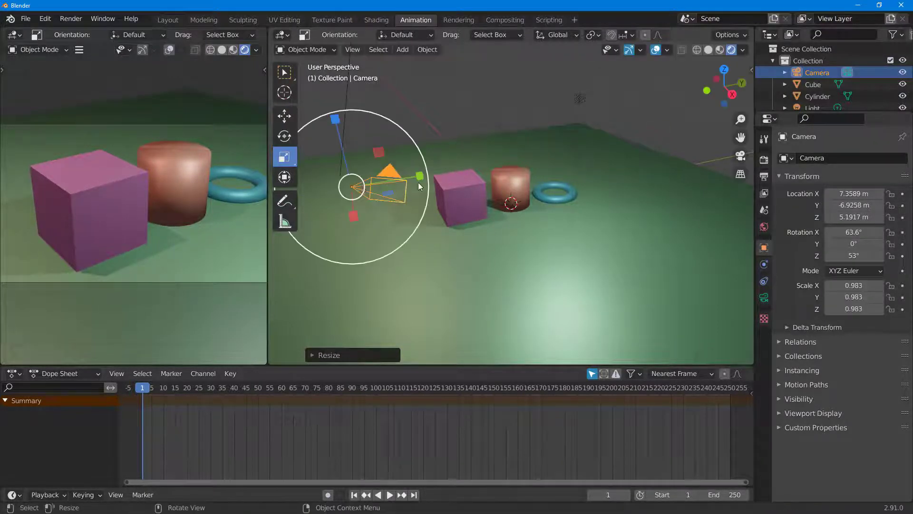
- Move the camera with the Transform tool to about X 7.34 m, Y -6.55 m, Z 5.25 m
{"action": "left_click", "coordinate": [289, 177]}
{"action": "left_click_drag", "start_coordinate": [352, 186], "coordinate": [352, 183]}
{"action": "left_click_drag", "start_coordinate": [421, 176], "coordinate": [468, 172]}
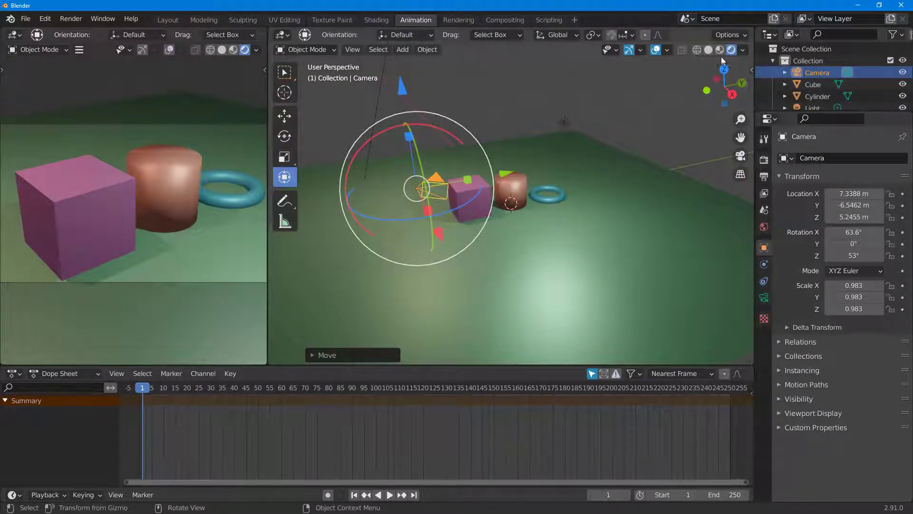
- Enable the Camera to View lock for the main perspective viewport
{"action": "left_click", "coordinate": [747, 73]}
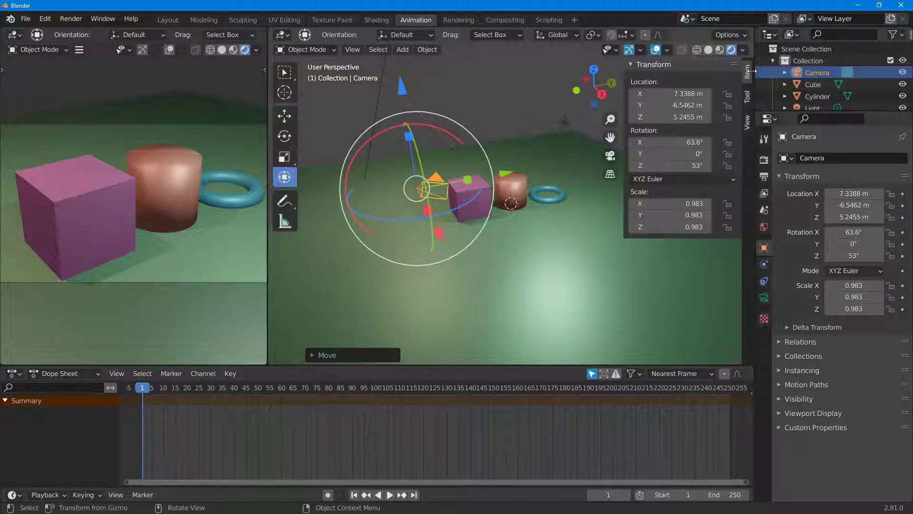
{"action": "left_click", "coordinate": [749, 98]}
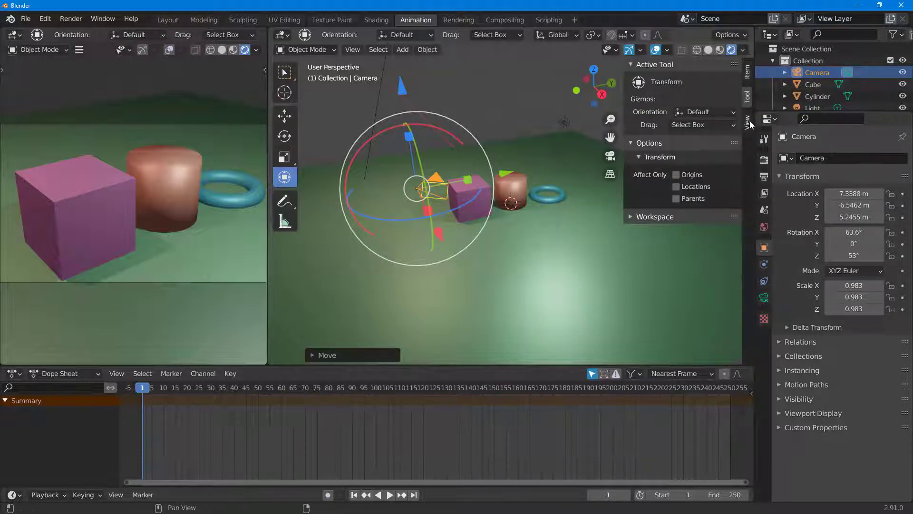
{"action": "left_click", "coordinate": [750, 123]}
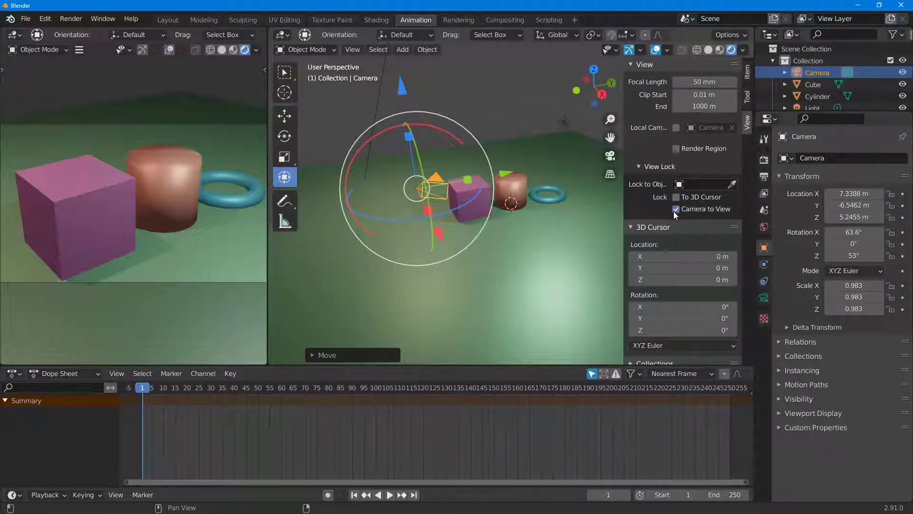
- Try to pull the camera back by zooming out in the camera viewport, and return that viewport to the camera view
{"action": "left_click", "coordinate": [113, 161]}
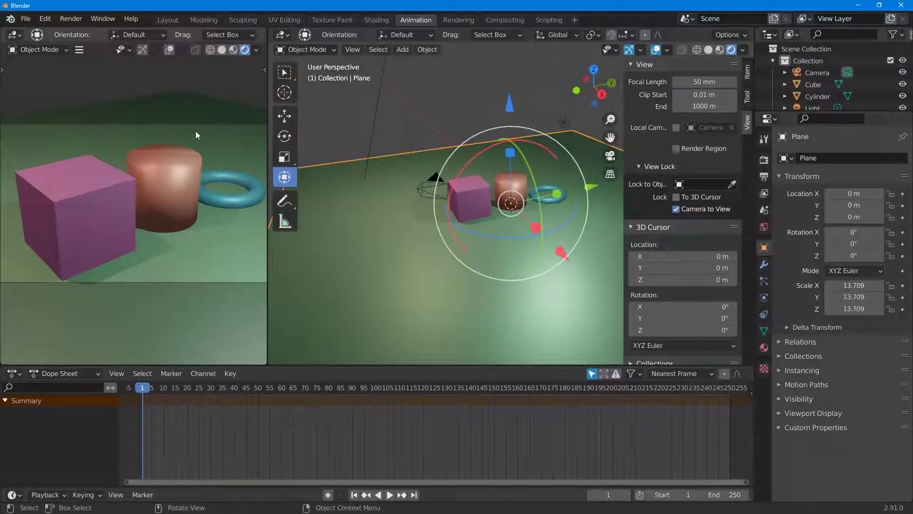
{"action": "scroll", "coordinate": [194, 138], "scroll_direction": "down", "scroll_amount": 4}
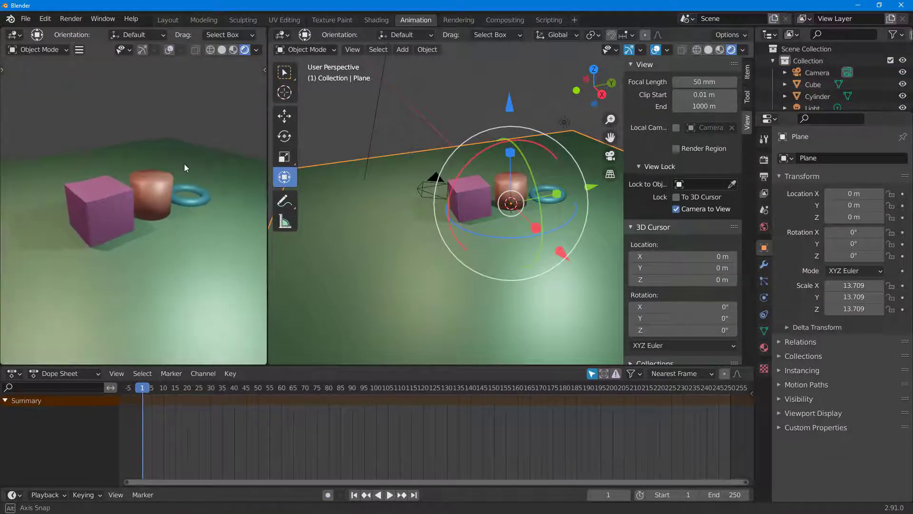
{"action": "left_click", "coordinate": [430, 187]}
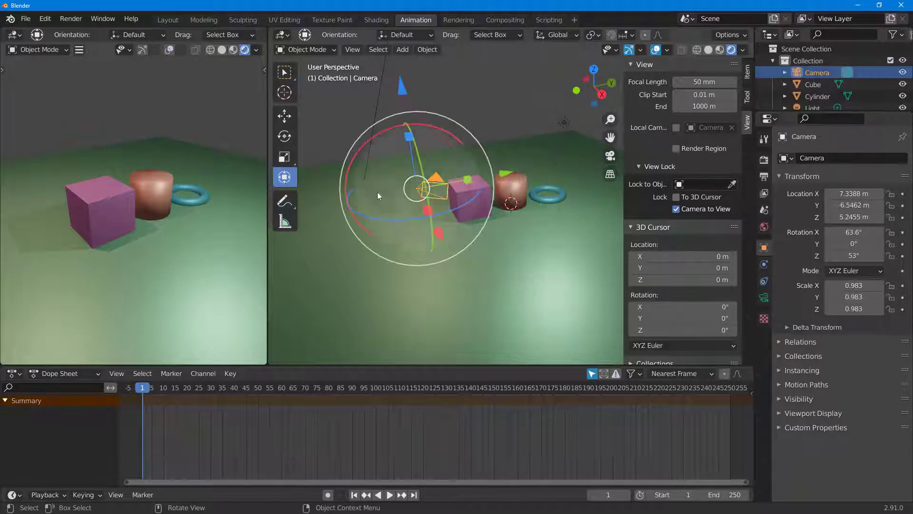
{"action": "left_click", "coordinate": [208, 156]}
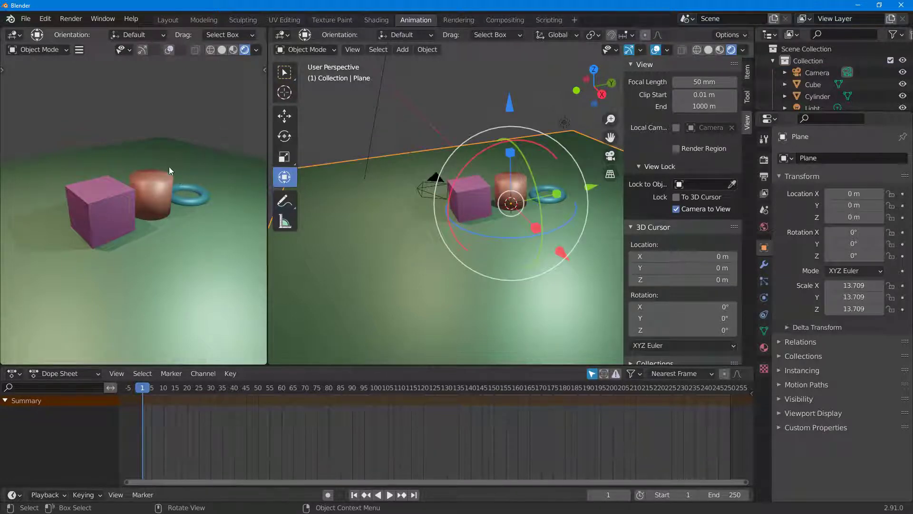
{"action": "key", "text": "KP_0"}
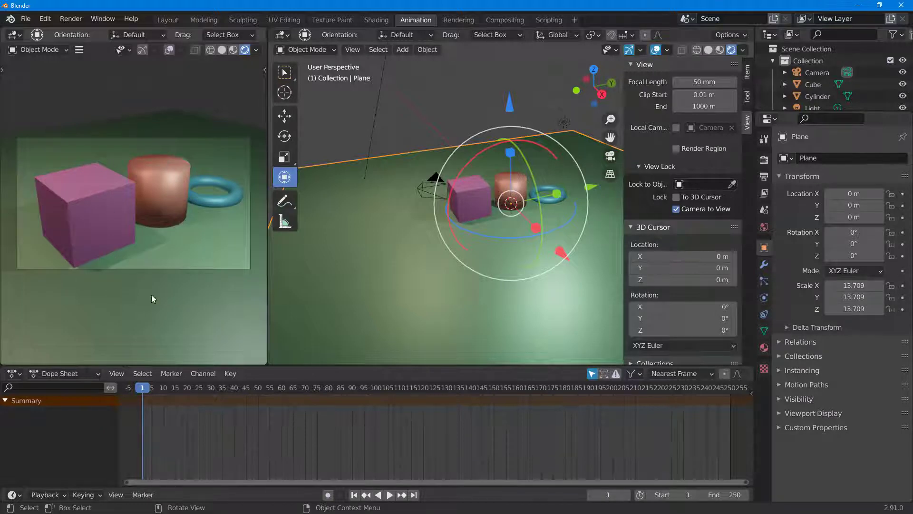
- Enable the Camera to View lock for the camera viewport and collapse its View and 3D Cursor settings
{"action": "left_click", "coordinate": [265, 69]}
{"action": "left_click", "coordinate": [261, 123]}
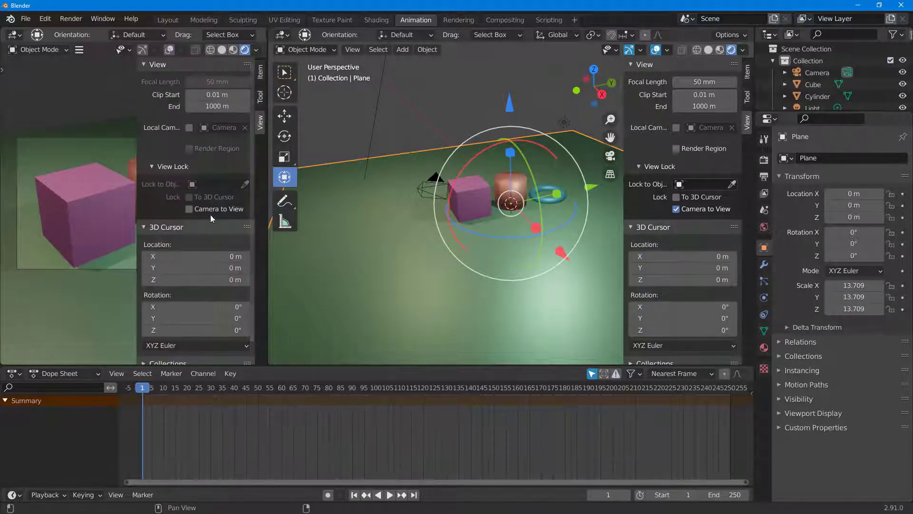
{"action": "left_click", "coordinate": [186, 210]}
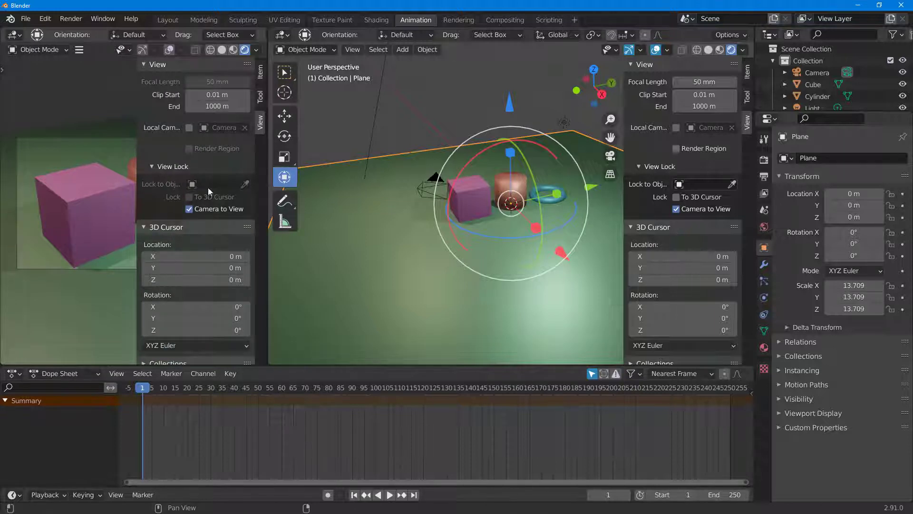
{"action": "left_click", "coordinate": [85, 173]}
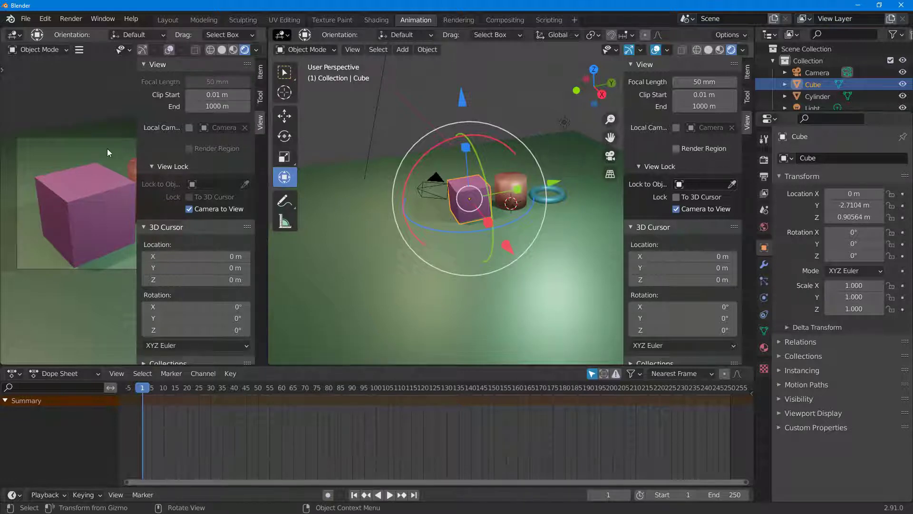
{"action": "left_click", "coordinate": [145, 64]}
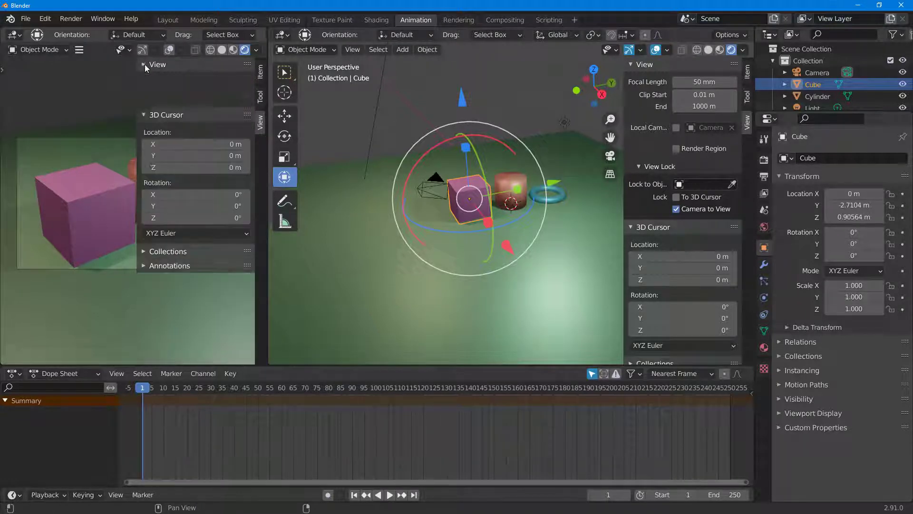
{"action": "left_click", "coordinate": [144, 78]}
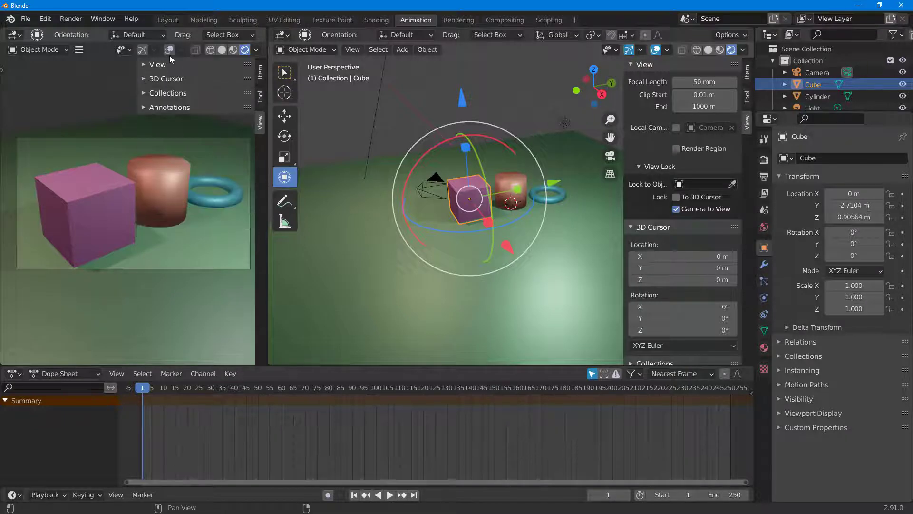
- Pull the camera back and adjust its angle through the locked camera viewport to show more floor around the objects
{"action": "left_click", "coordinate": [162, 204]}
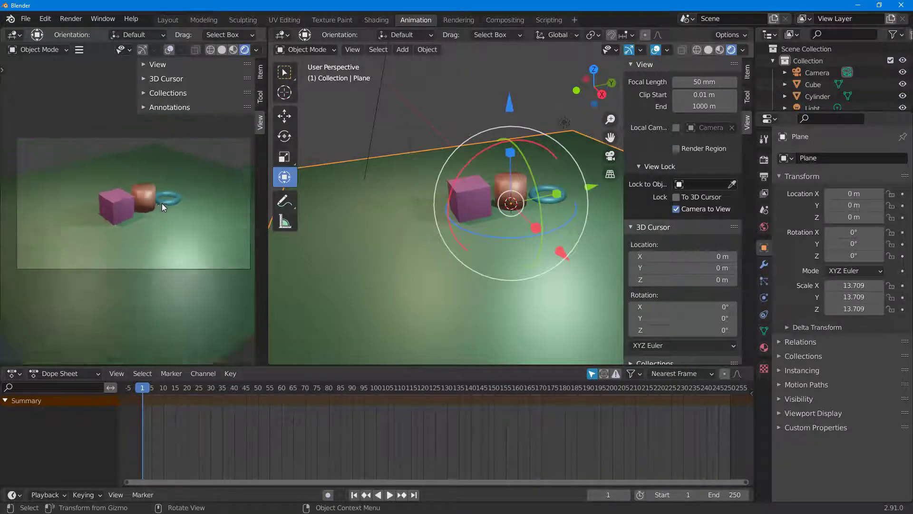
{"action": "scroll", "coordinate": [162, 203], "scroll_direction": "down", "scroll_amount": 4}
{"action": "scroll", "coordinate": [178, 207], "scroll_direction": "up", "scroll_amount": 2}
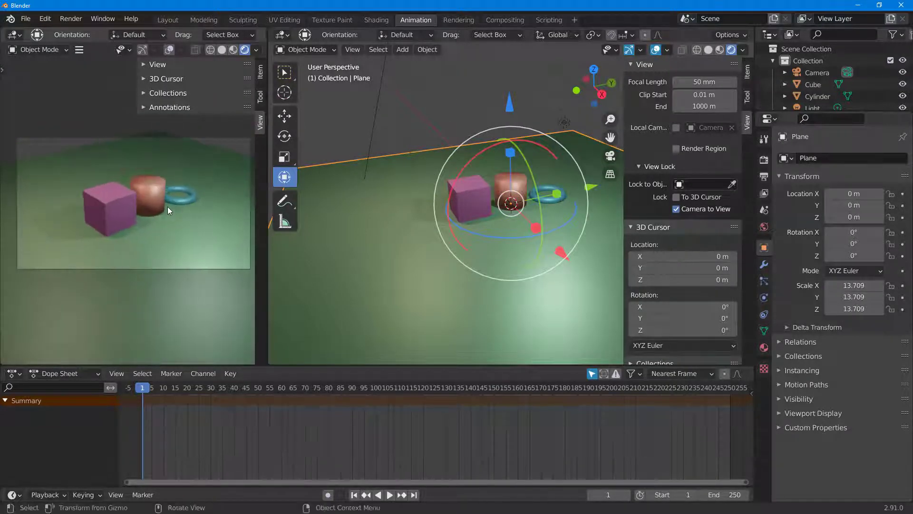
{"action": "scroll", "coordinate": [449, 95], "scroll_direction": "down", "scroll_amount": 5}
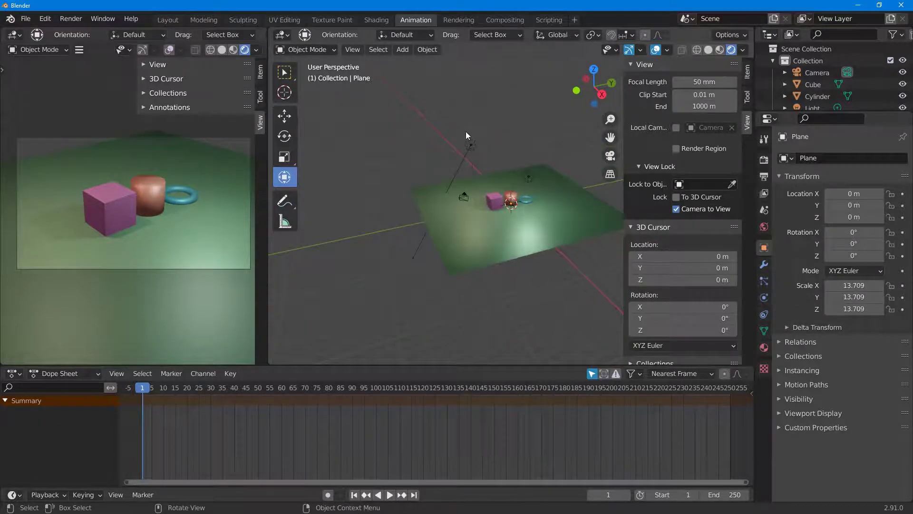
{"action": "mouse_move", "coordinate": [120, 216]}
{"action": "middle_mouse_down"}
{"action": "mouse_move", "coordinate": [110, 216]}
{"action": "mouse_move", "coordinate": [119, 216]}
{"action": "middle_mouse_up"}
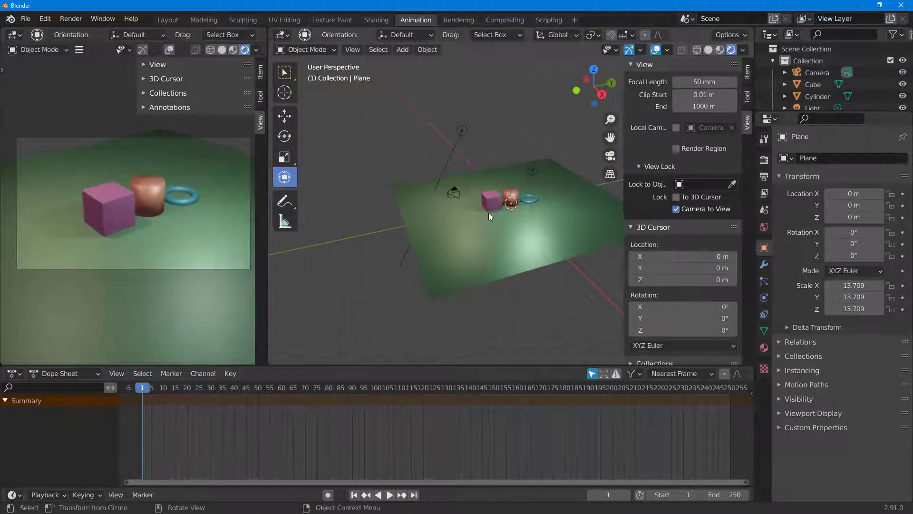
{"action": "mouse_move", "coordinate": [178, 219]}
{"action": "middle_mouse_down"}
{"action": "mouse_move", "coordinate": [194, 219]}
{"action": "mouse_move", "coordinate": [183, 221]}
{"action": "middle_mouse_up"}
{"action": "left_click", "coordinate": [161, 93]}
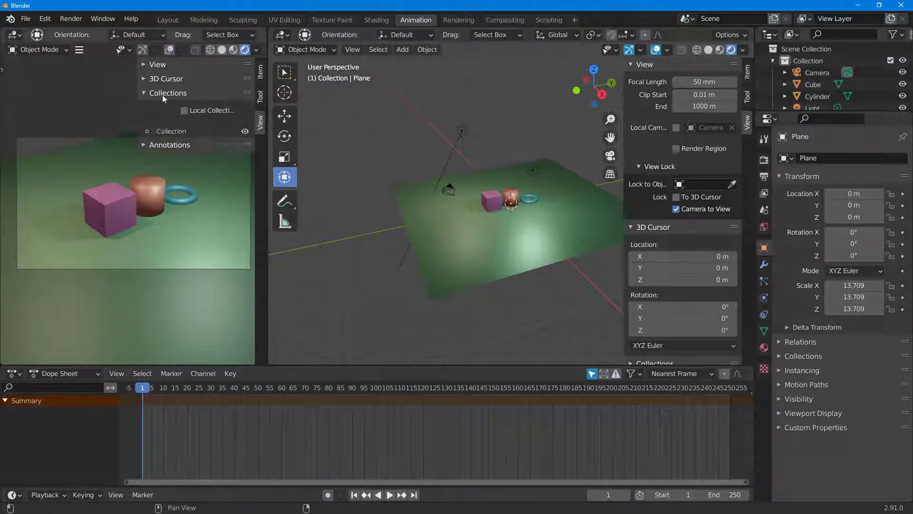
{"action": "left_click", "coordinate": [161, 94]}
{"action": "left_click", "coordinate": [166, 80]}
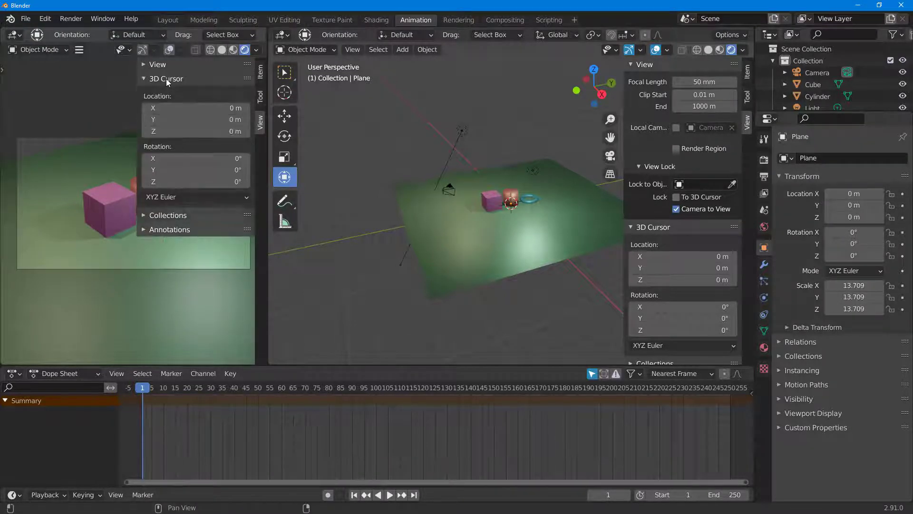
{"action": "left_click", "coordinate": [166, 67]}
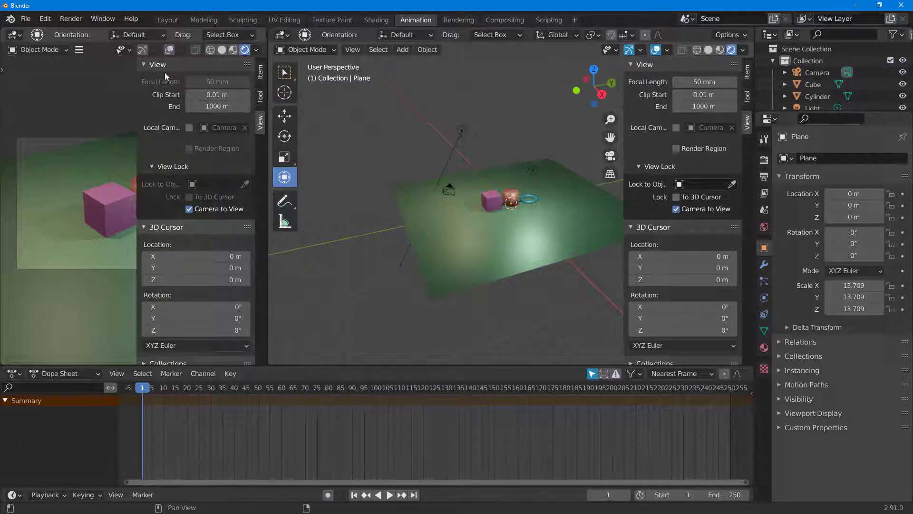
{"action": "left_click", "coordinate": [158, 65]}
{"action": "left_click", "coordinate": [148, 79]}
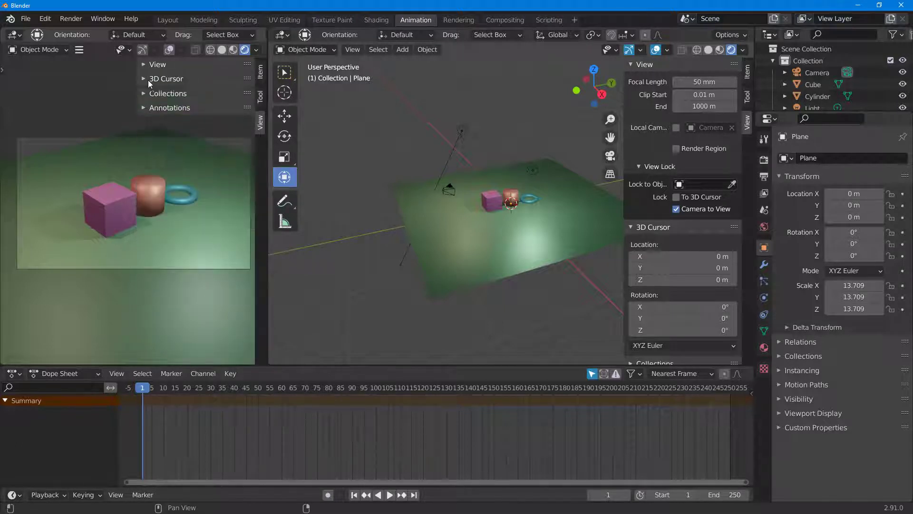
- Enable auto keying and reframe the camera closer at frame 1, keying it at about X 6.89 m, Y -7.26 m, Z 5.02 m
{"action": "scroll", "coordinate": [153, 228], "scroll_direction": "up", "scroll_amount": 2}
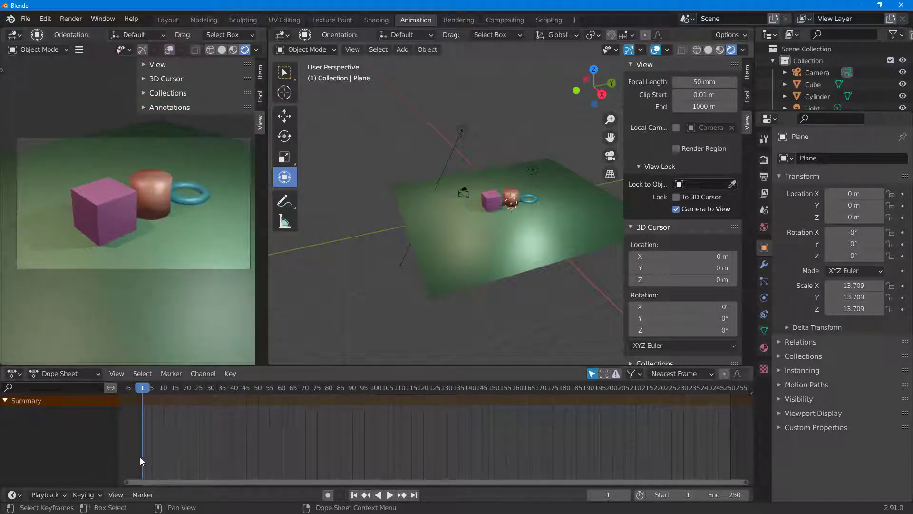
{"action": "left_click", "coordinate": [329, 495]}
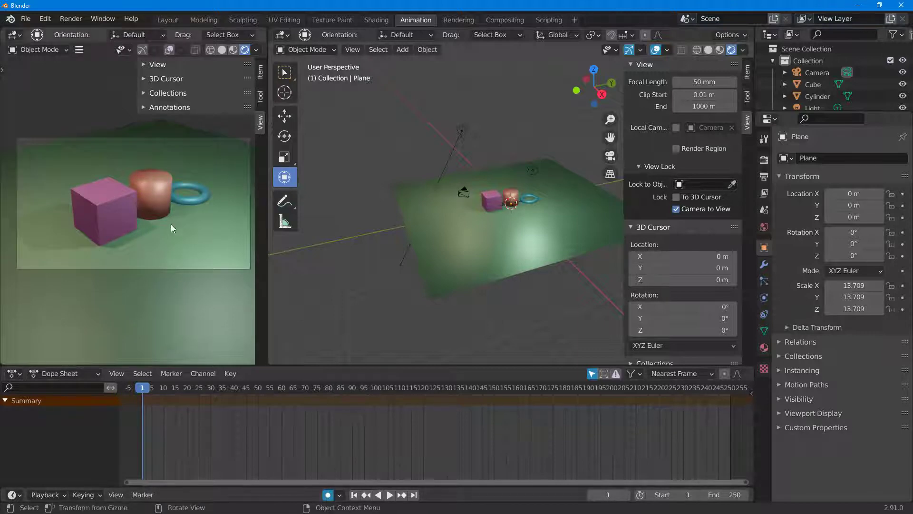
{"action": "middle_click_drag", "start_coordinate": [171, 222], "coordinate": [190, 241]}
{"action": "left_click", "coordinate": [458, 196]}
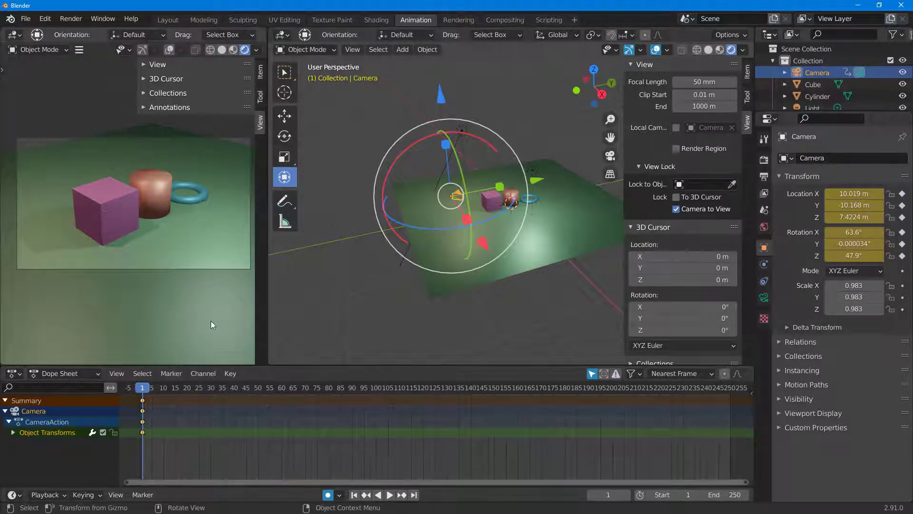
{"action": "scroll", "coordinate": [178, 182], "scroll_direction": "up", "scroll_amount": 6}
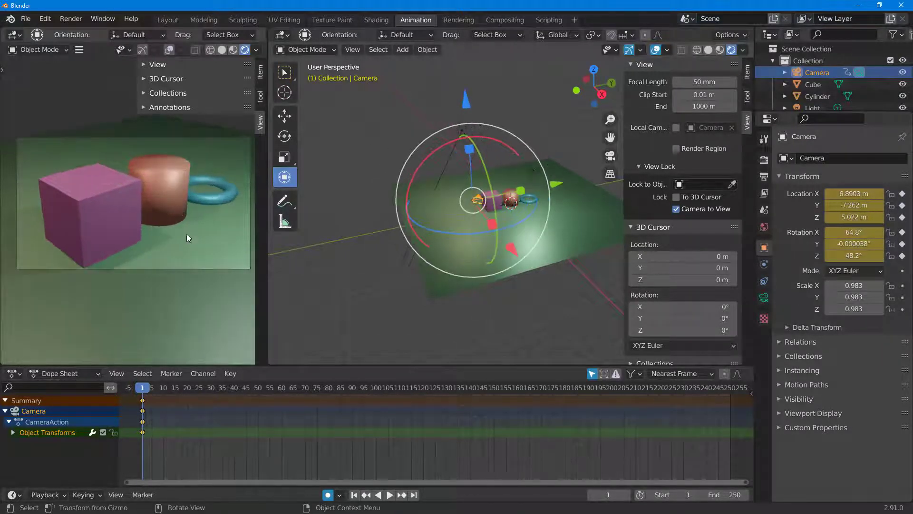
- Pull the camera back at frame 1, then orbit it at frame 60 and key it at about X 10.63 m, Y -3.82 m, Z 6.70 m
{"action": "scroll", "coordinate": [187, 233], "scroll_direction": "down", "scroll_amount": 2}
{"action": "key", "text": "space"}
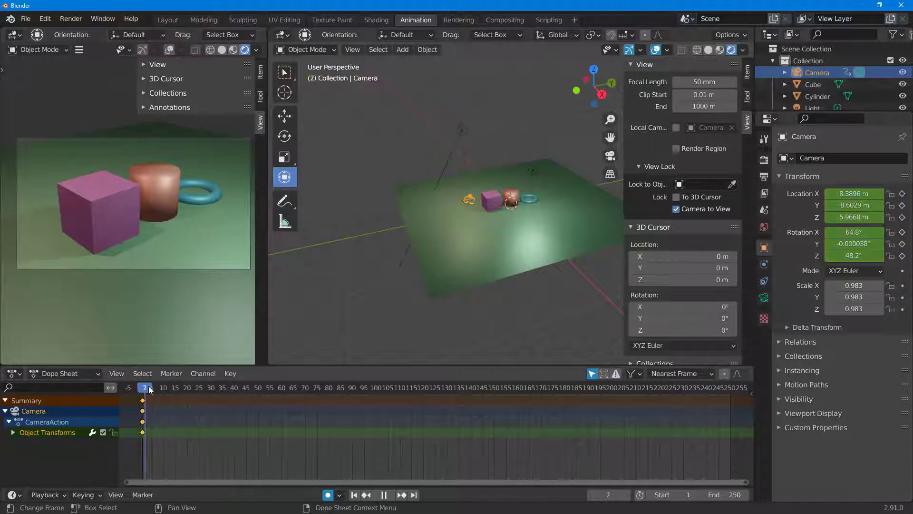
{"action": "left_click_drag", "start_coordinate": [276, 390], "coordinate": [281, 390]}
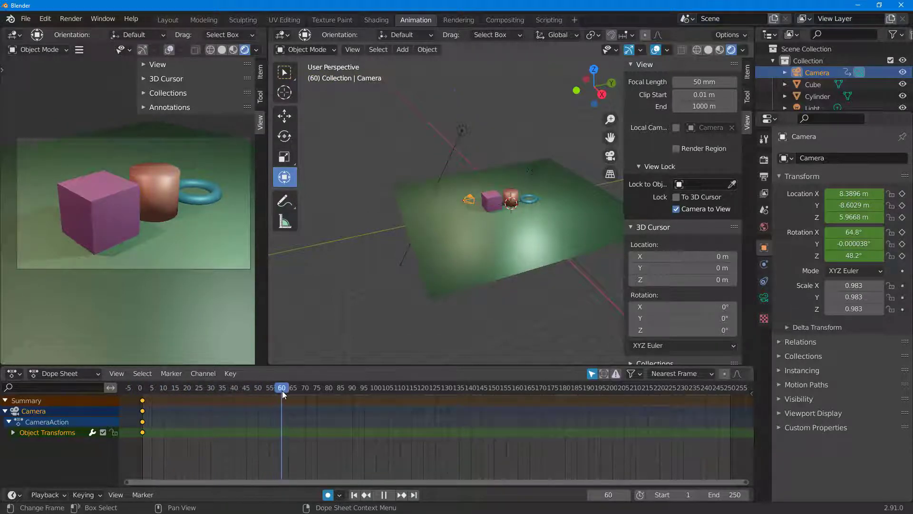
{"action": "key", "text": "space"}
{"action": "middle_click_drag", "start_coordinate": [178, 203], "coordinate": [138, 215]}
{"action": "key", "text": "i"}
- Scrub back to frame 30 and key the camera there, between its keyframes at frames 1 and 60
{"action": "key", "text": "shift+Left"}
{"action": "key", "text": "space"}
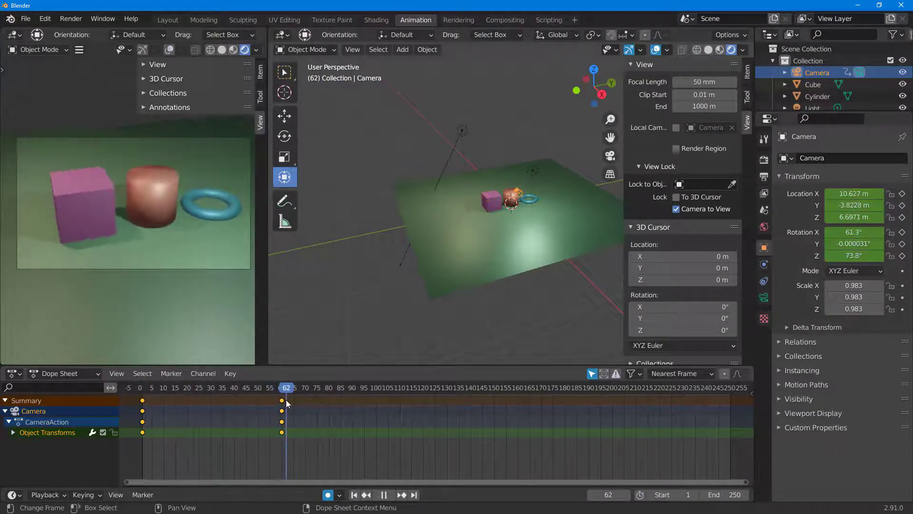
{"action": "key", "text": "space"}
{"action": "left_click_drag", "start_coordinate": [287, 400], "coordinate": [210, 406]}
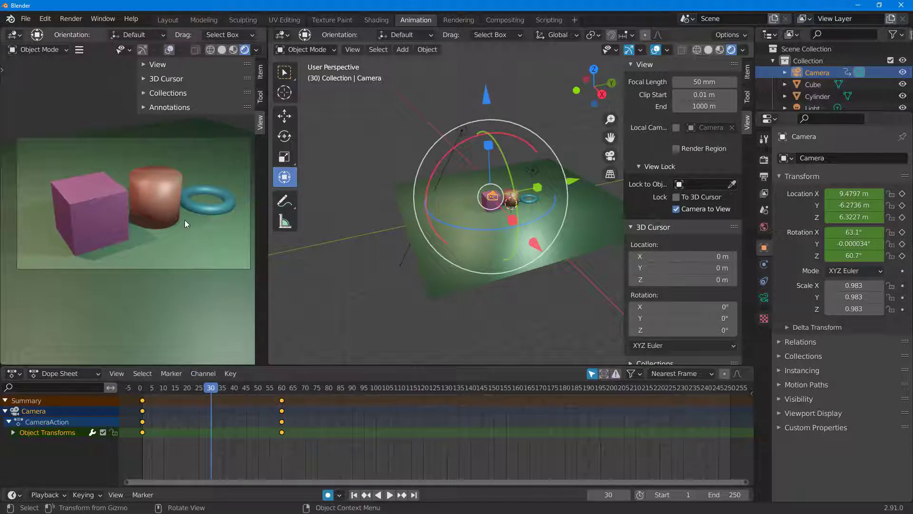
{"action": "key", "text": "i"}
- At frame 88, pull the camera back and orbit it to look down on the objects, at about X 7.84 m, Y -3.17 m, Z 17.35 m
{"action": "left_click", "coordinate": [143, 388]}
{"action": "key", "text": "space"}
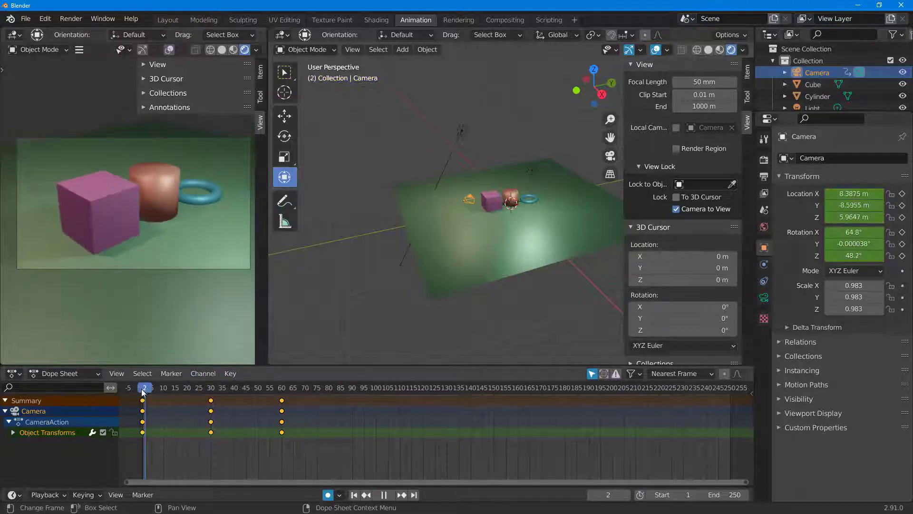
{"action": "key", "text": "space"}
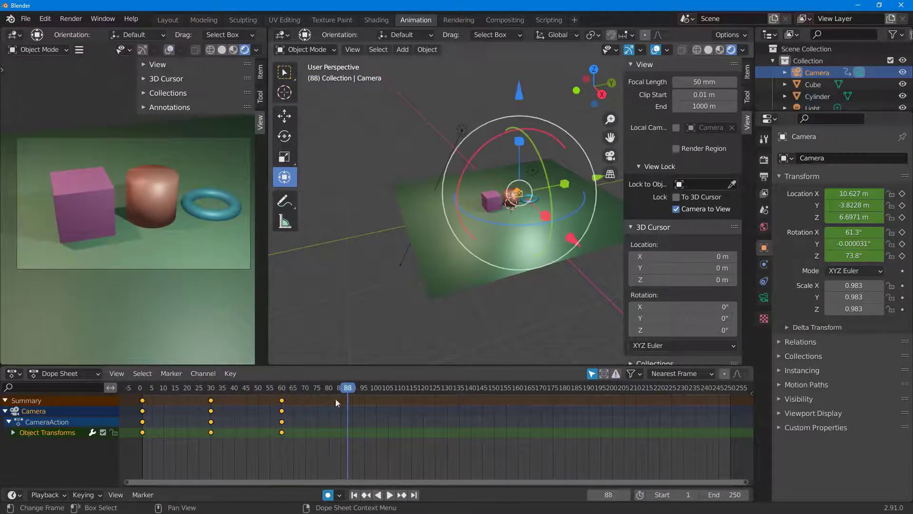
{"action": "scroll", "coordinate": [211, 216], "scroll_direction": "down", "scroll_amount": 2}
{"action": "middle_click_drag", "start_coordinate": [210, 218], "coordinate": [210, 256]}
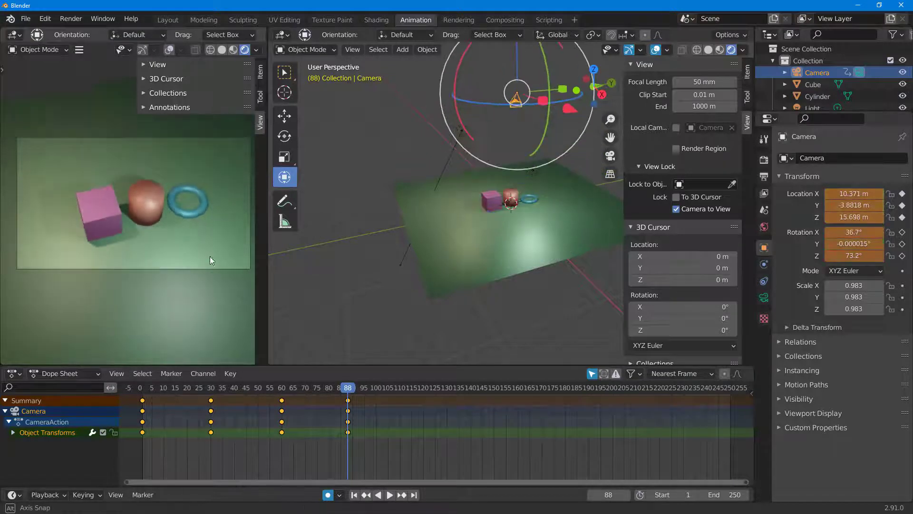
- Scrub through and play the animation from the start to check the camera movement across the keyframes up to frame 88
{"action": "left_click", "coordinate": [279, 395]}
{"action": "key", "text": "space"}
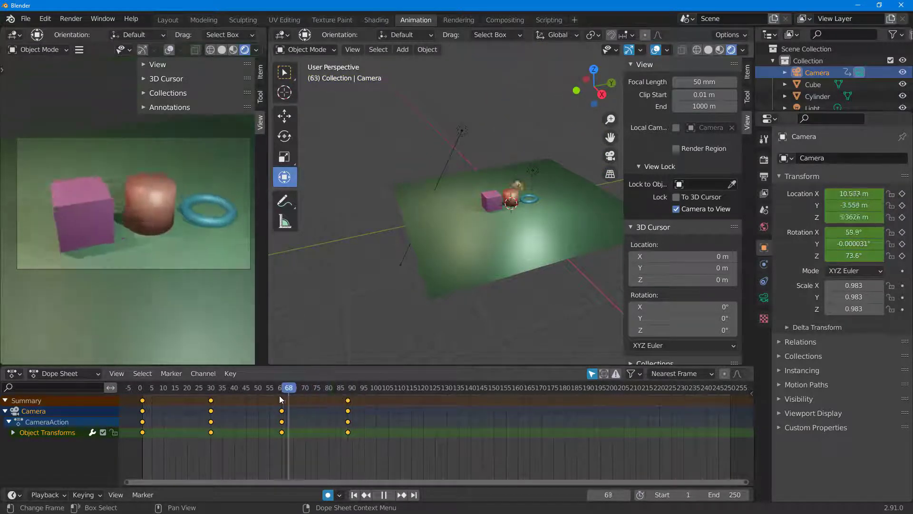
{"action": "left_click_drag", "start_coordinate": [279, 395], "coordinate": [141, 396]}
{"action": "key", "text": "space"}
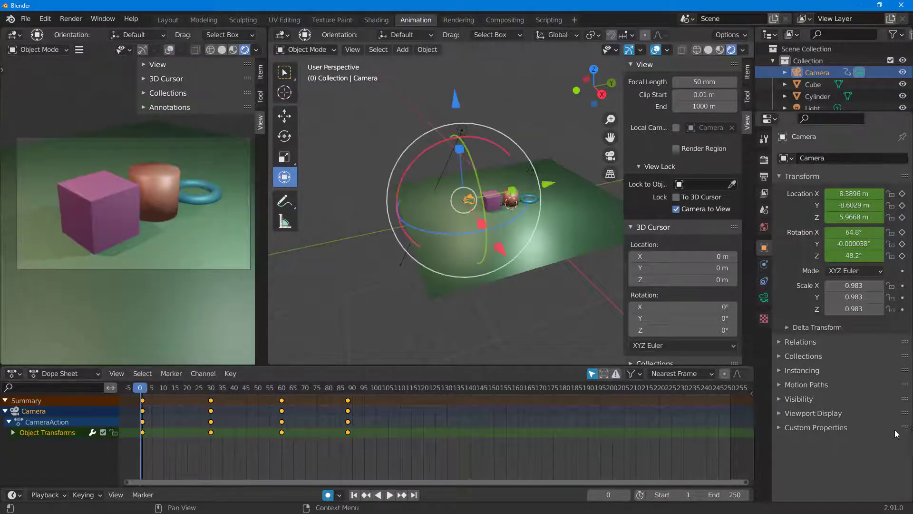
{"action": "left_click", "coordinate": [391, 496]}
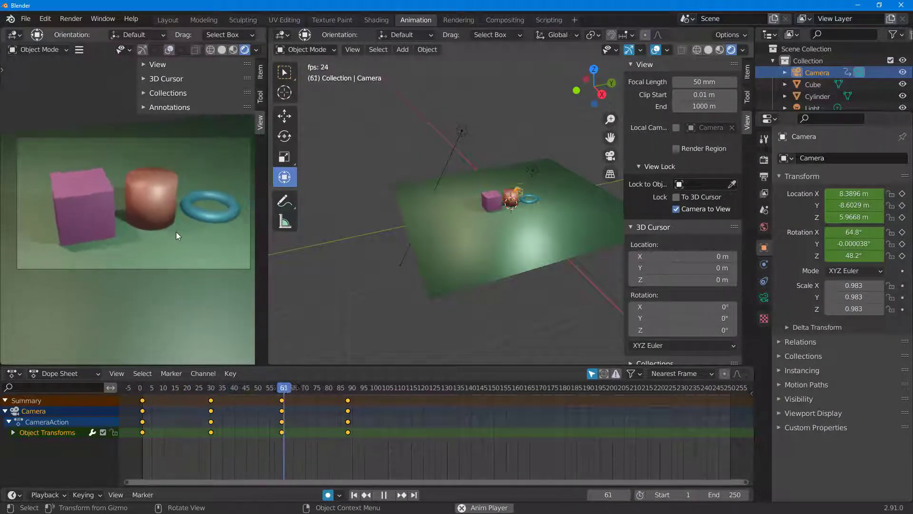
{"action": "left_click", "coordinate": [384, 495]}
{"action": "left_click_drag", "start_coordinate": [400, 390], "coordinate": [202, 388]}
{"action": "key", "text": "space"}
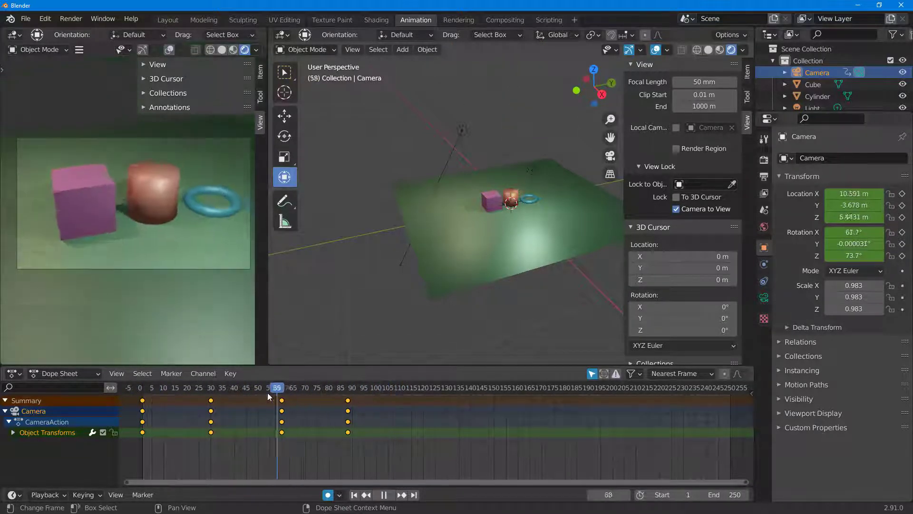
- At frame 88, move the camera along the X axis to about 8.84 m using its transform gizmo
{"action": "left_click", "coordinate": [348, 388]}
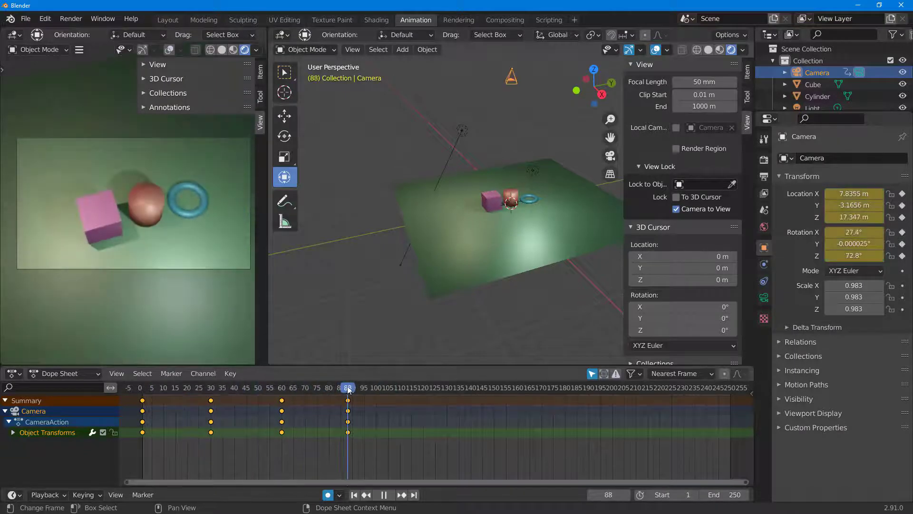
{"action": "key", "text": "space"}
{"action": "left_click_drag", "start_coordinate": [543, 75], "coordinate": [567, 90]}
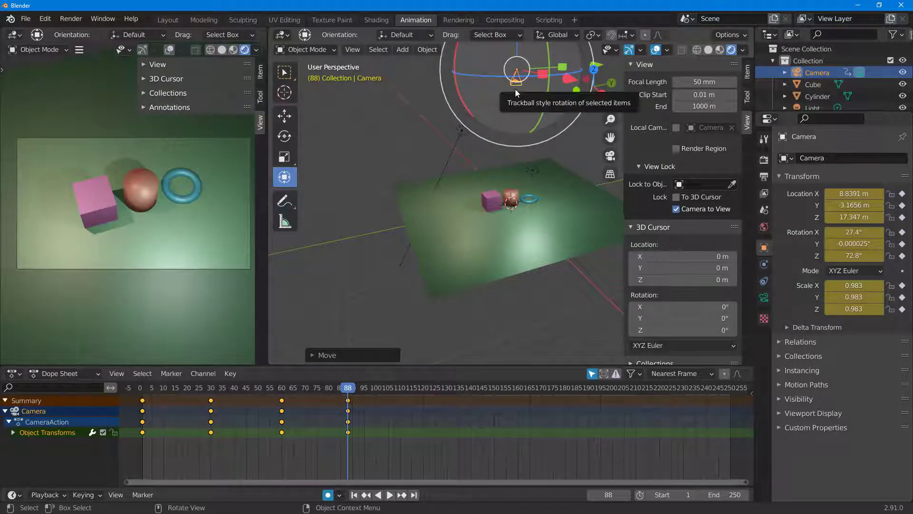
- Advance to about frame 216 and orbit the locked camera around the objects to the ring's side, recording another keyframe
{"action": "key", "text": "space"}
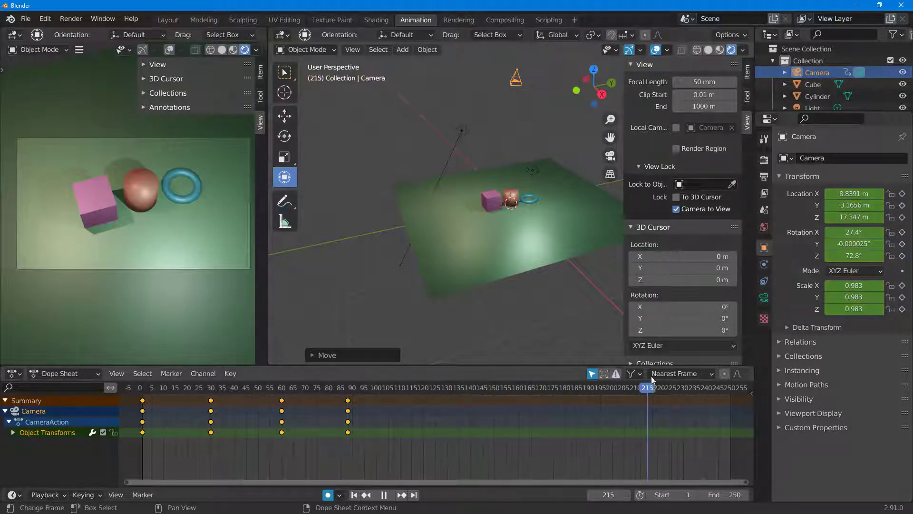
{"action": "key", "text": "space"}
{"action": "middle_click_drag", "start_coordinate": [190, 190], "coordinate": [148, 181]}
- Play the full camera animation from the start to review all recorded movements
{"action": "left_click", "coordinate": [647, 391]}
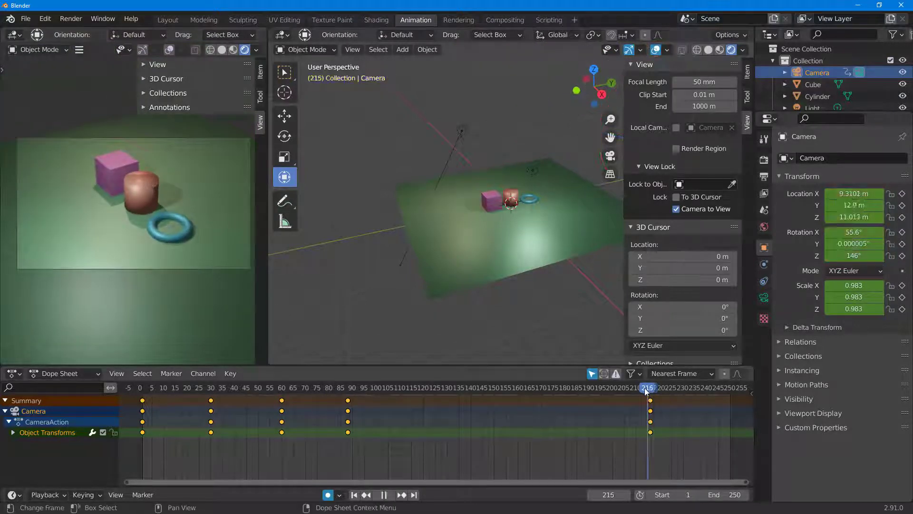
{"action": "key", "text": "Escape"}
{"action": "left_click", "coordinate": [386, 494]}
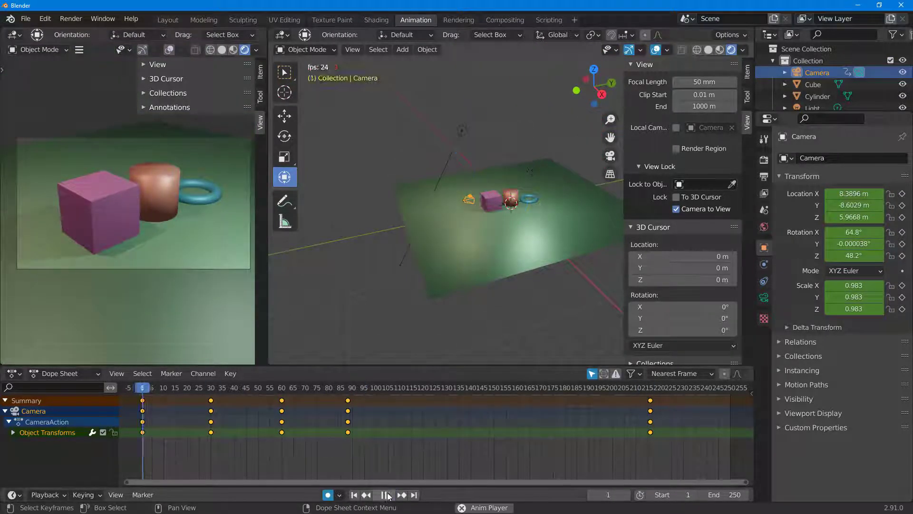